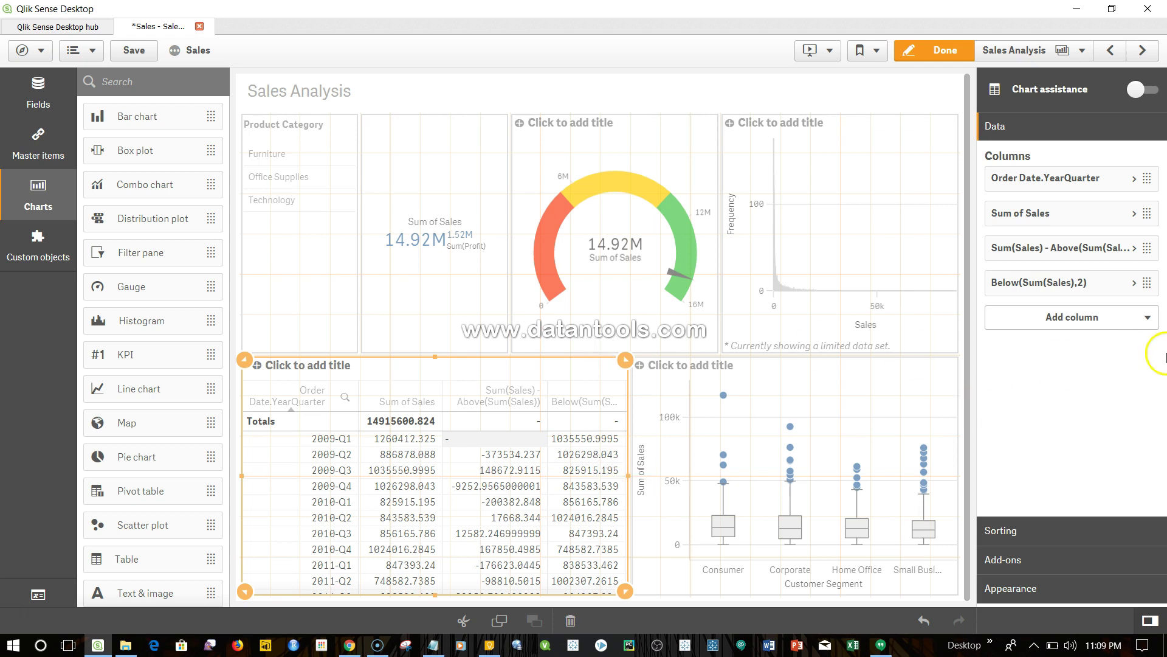
Add a measure column with the expression Before(Sum(Sales)) to the quarterly sales table
click(1149, 318)
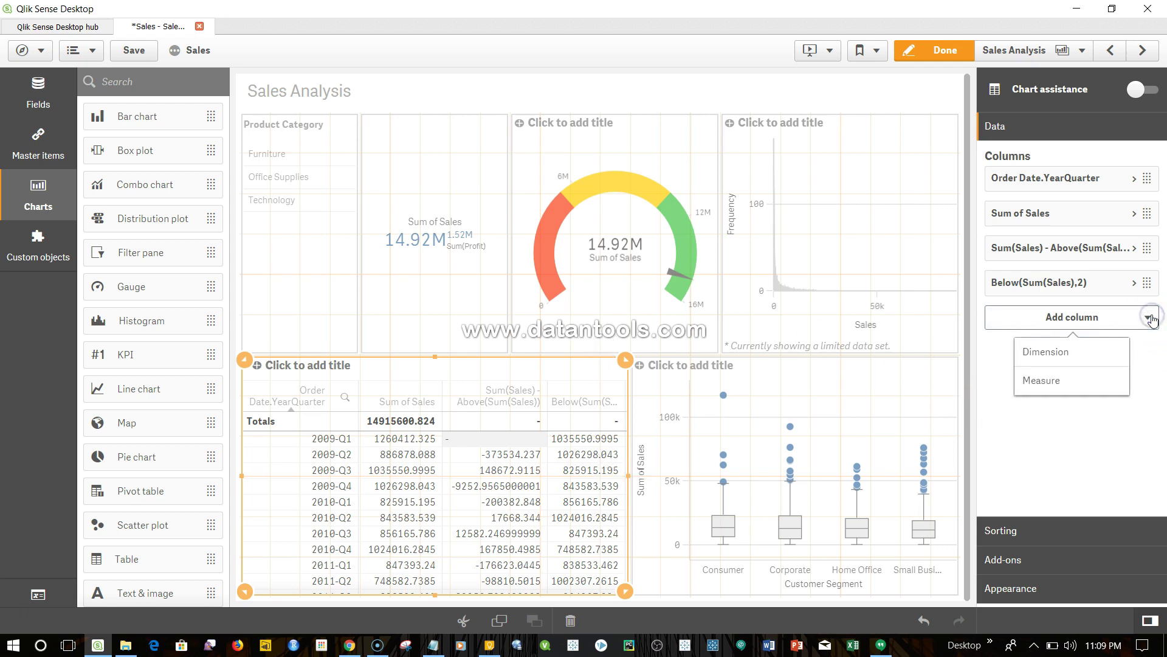
click(1081, 386)
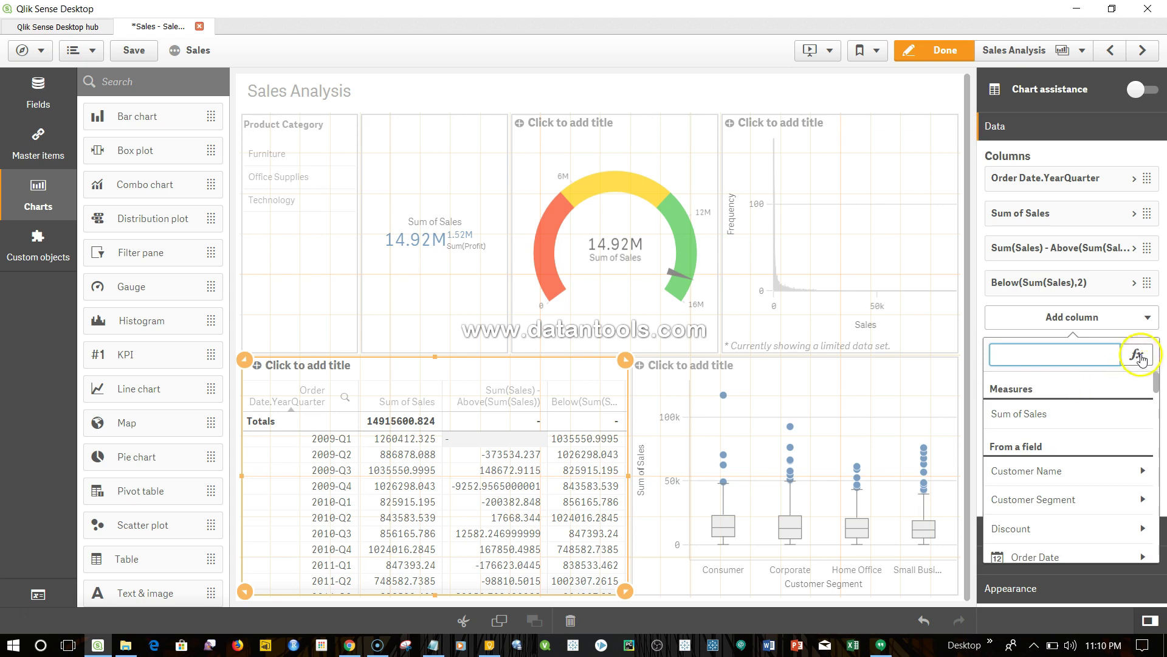
click(1139, 356)
click(486, 254)
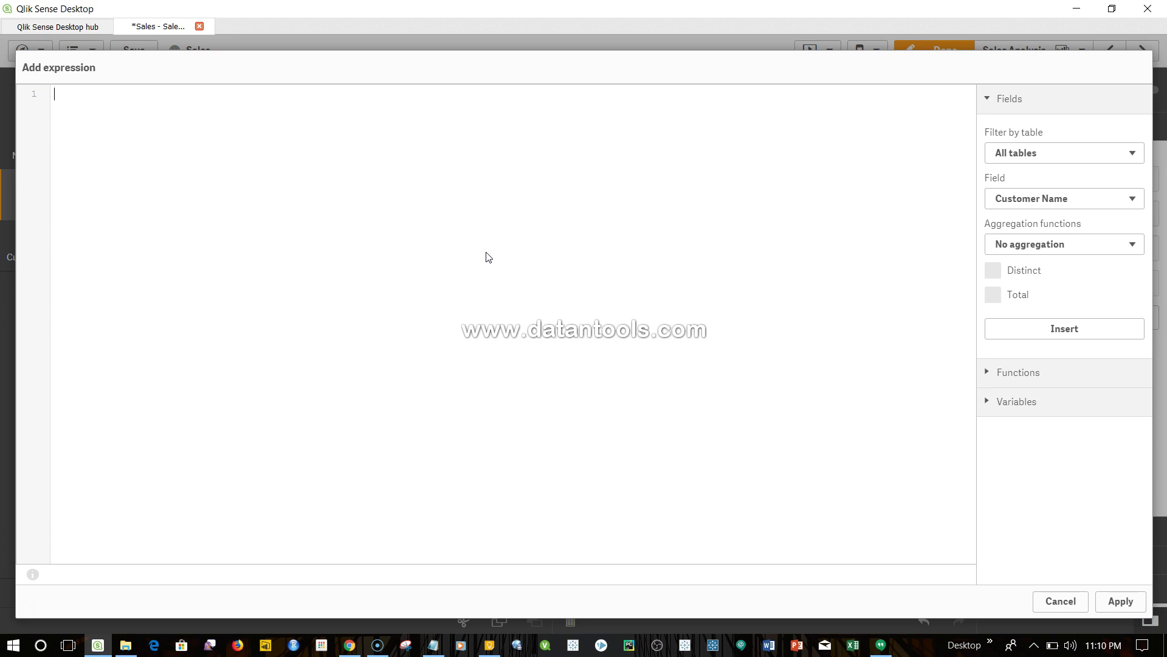
text(Before(Sum(Sales)
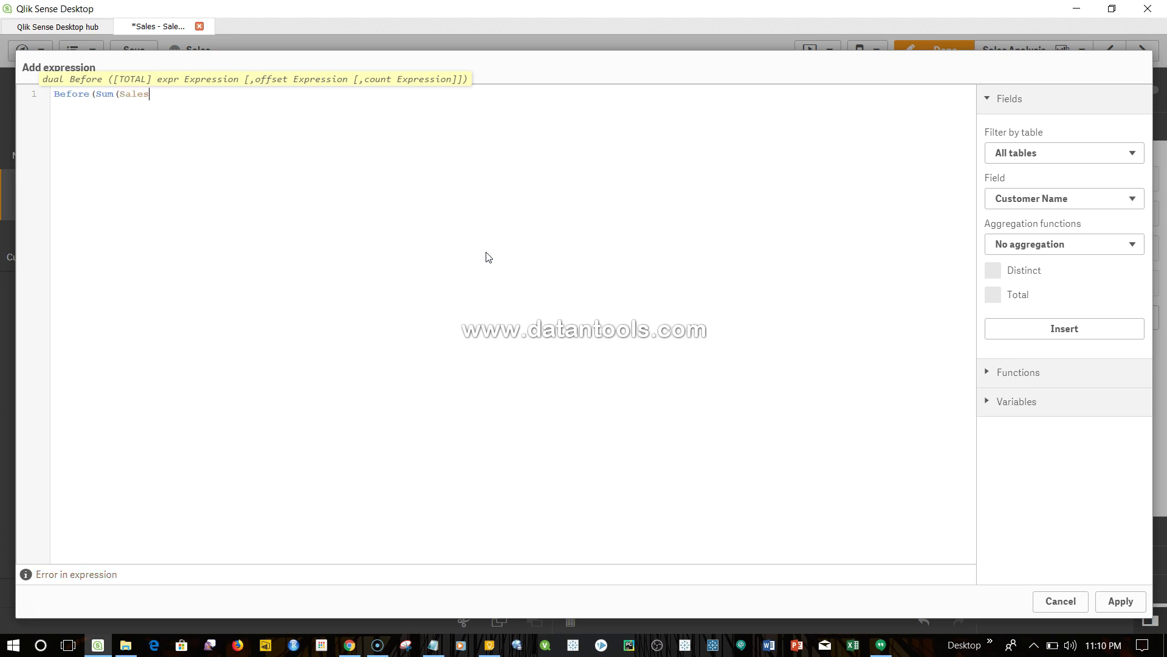
text()))
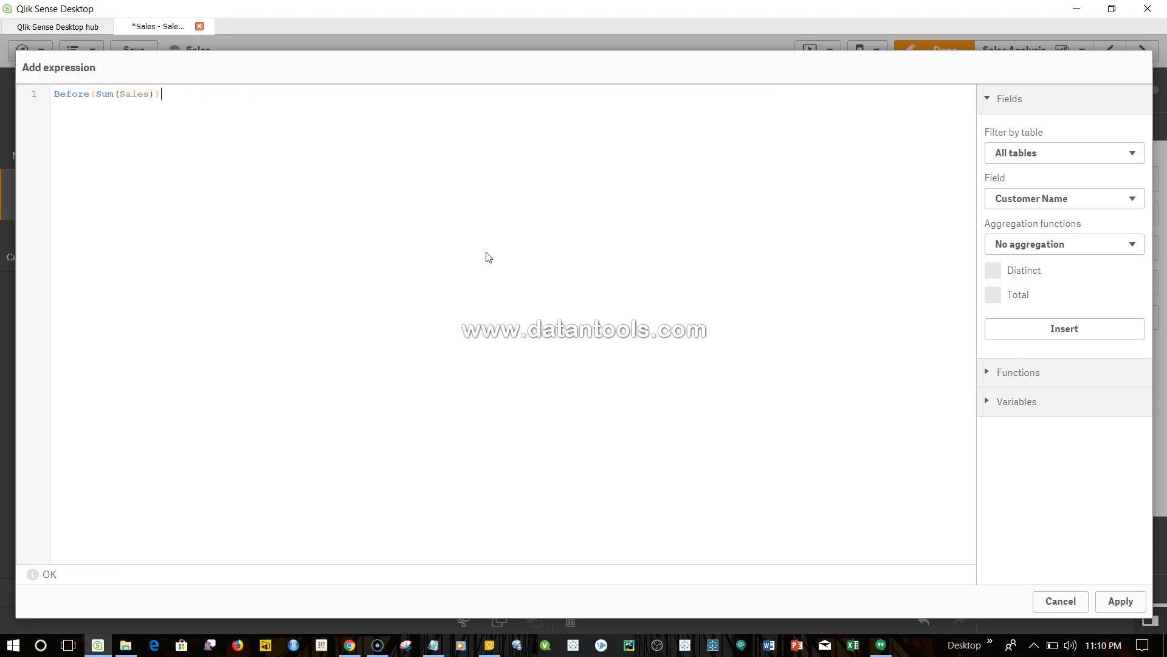
click(1124, 605)
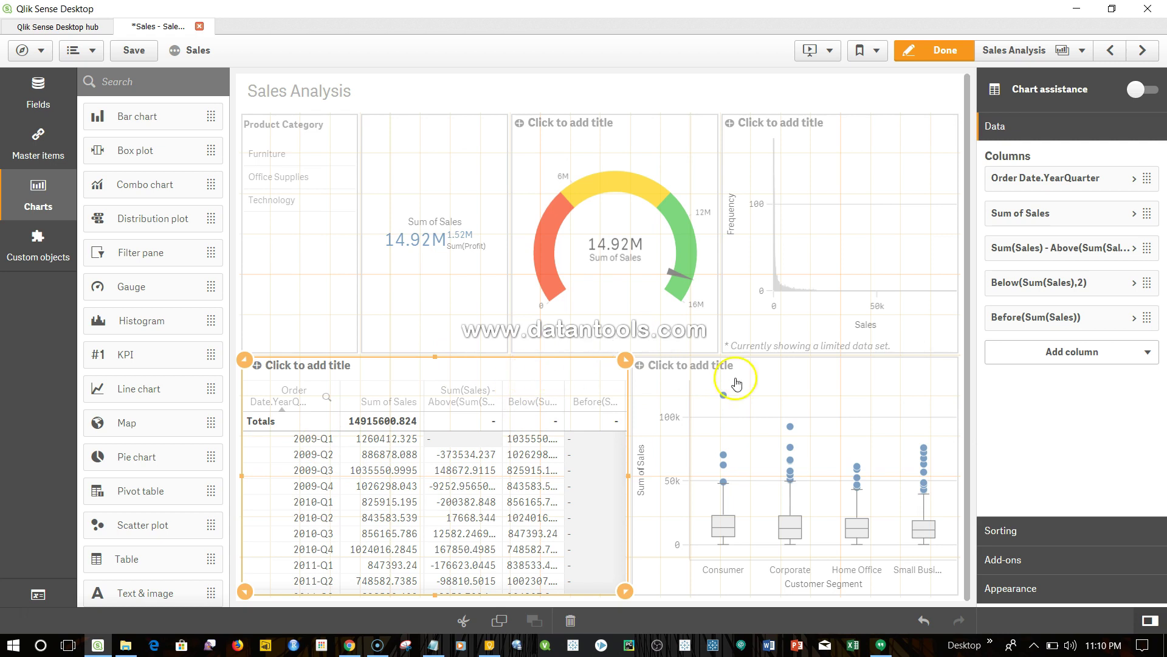
Replace the box plot chart with a new pivot table in the lower-right area
click(776, 383)
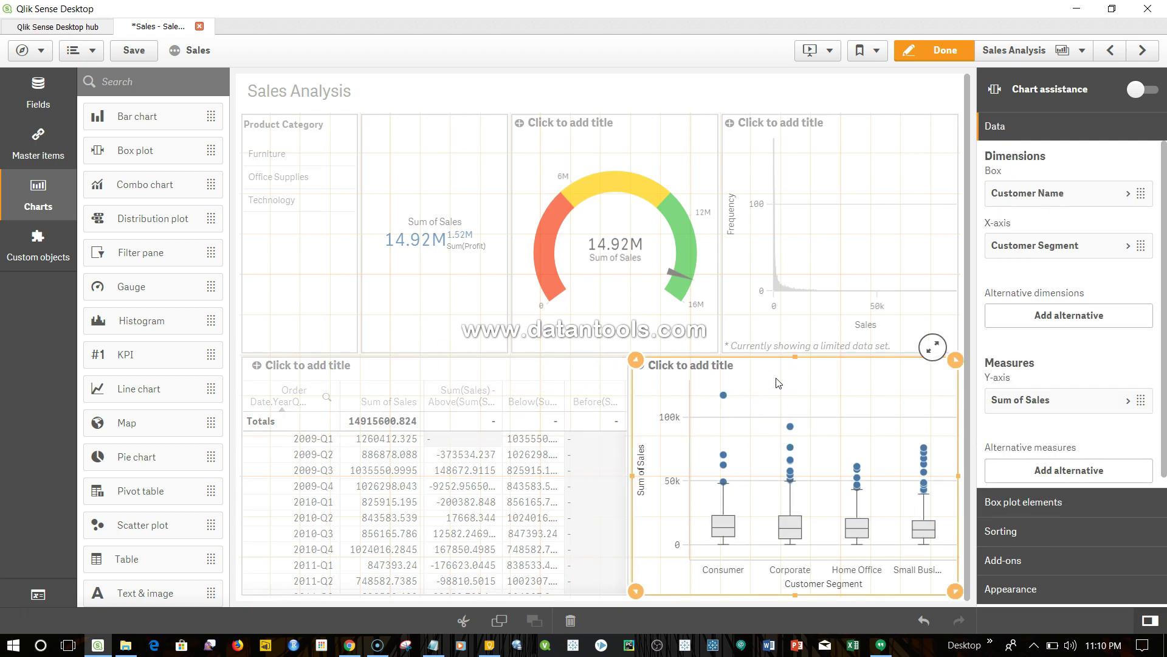
key(Delete)
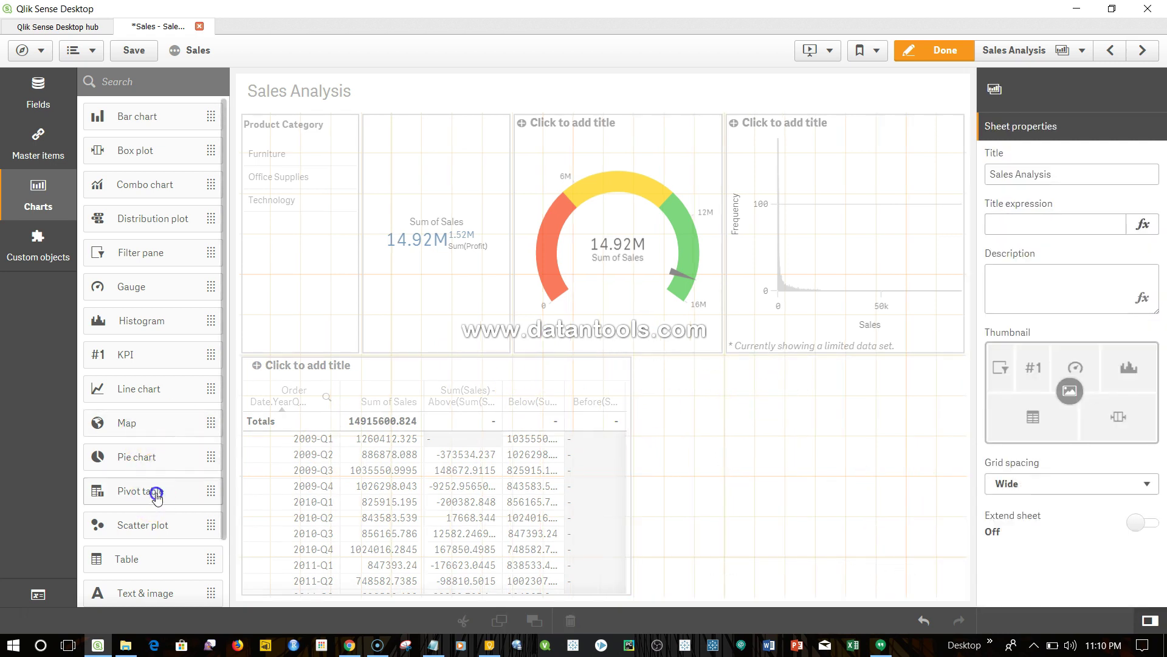
drag(156, 495, 864, 451)
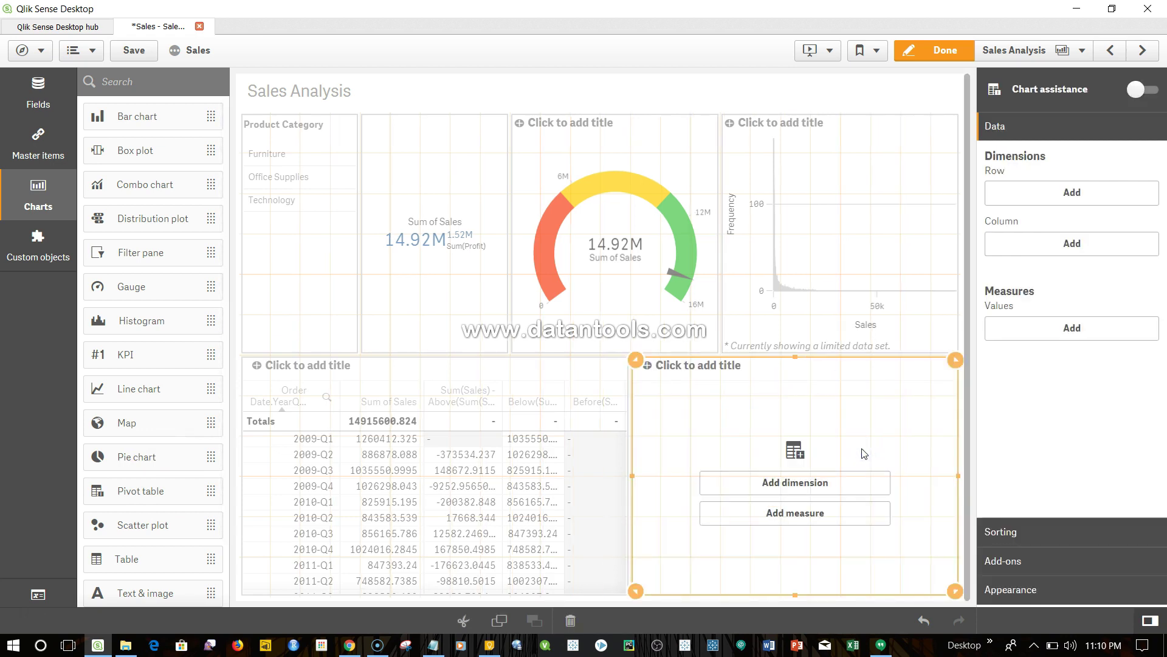
Add Order Date Year and Order Date Quarter as the pivot table's row dimensions
click(797, 483)
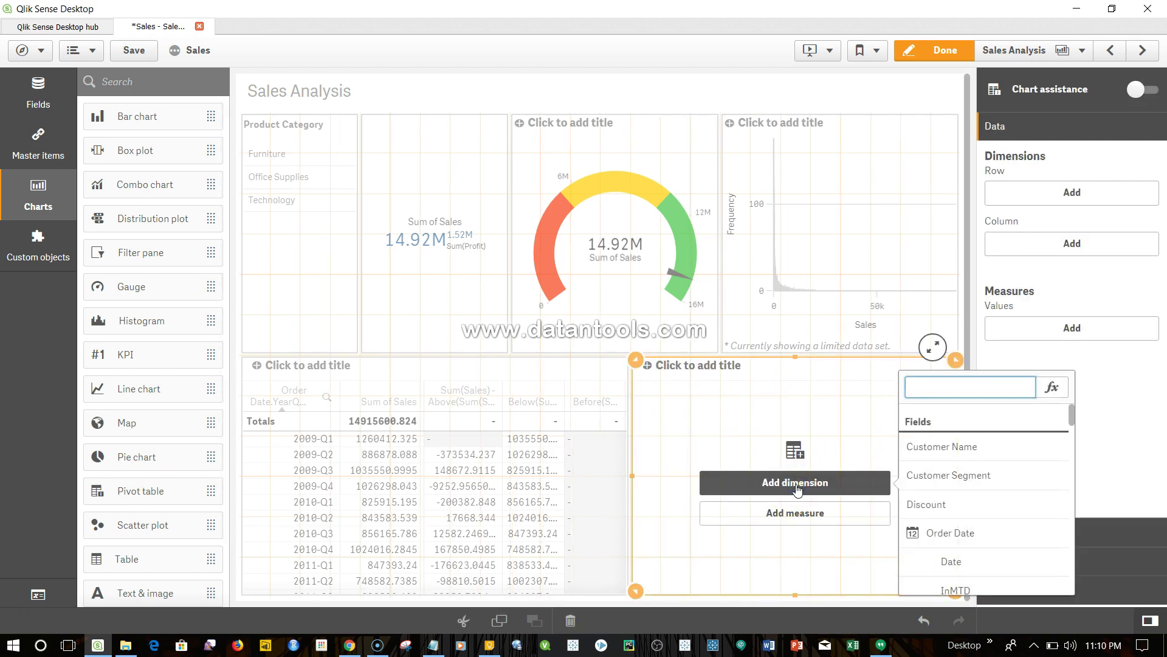
scroll(1005, 544, down, 5)
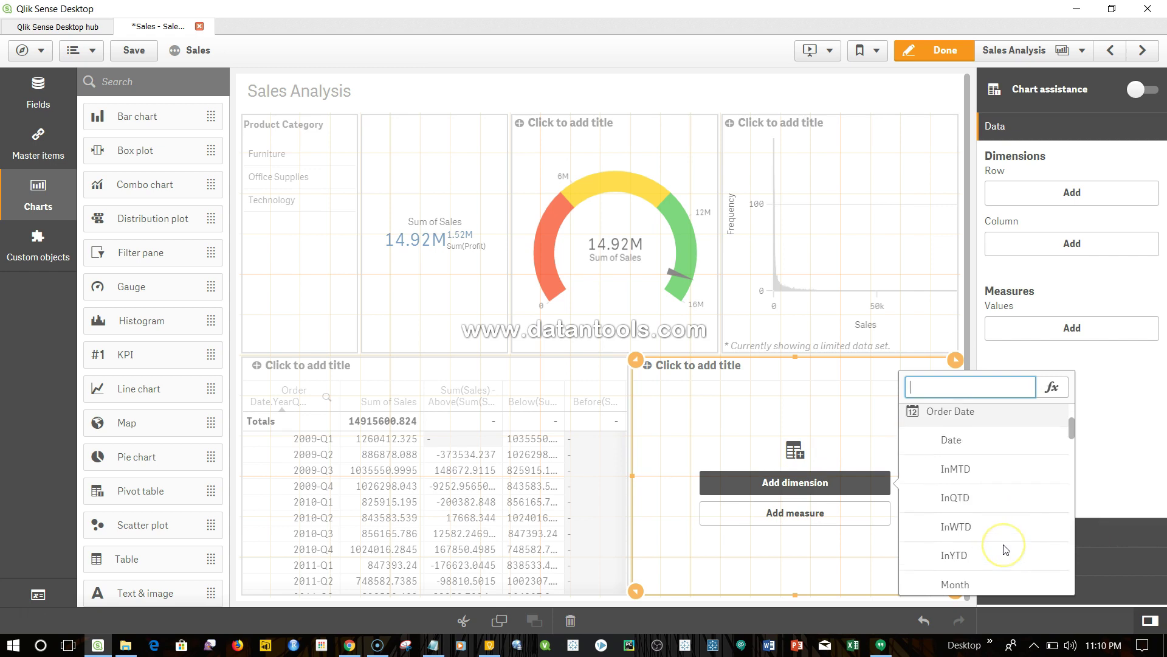
scroll(1005, 549, down, 5)
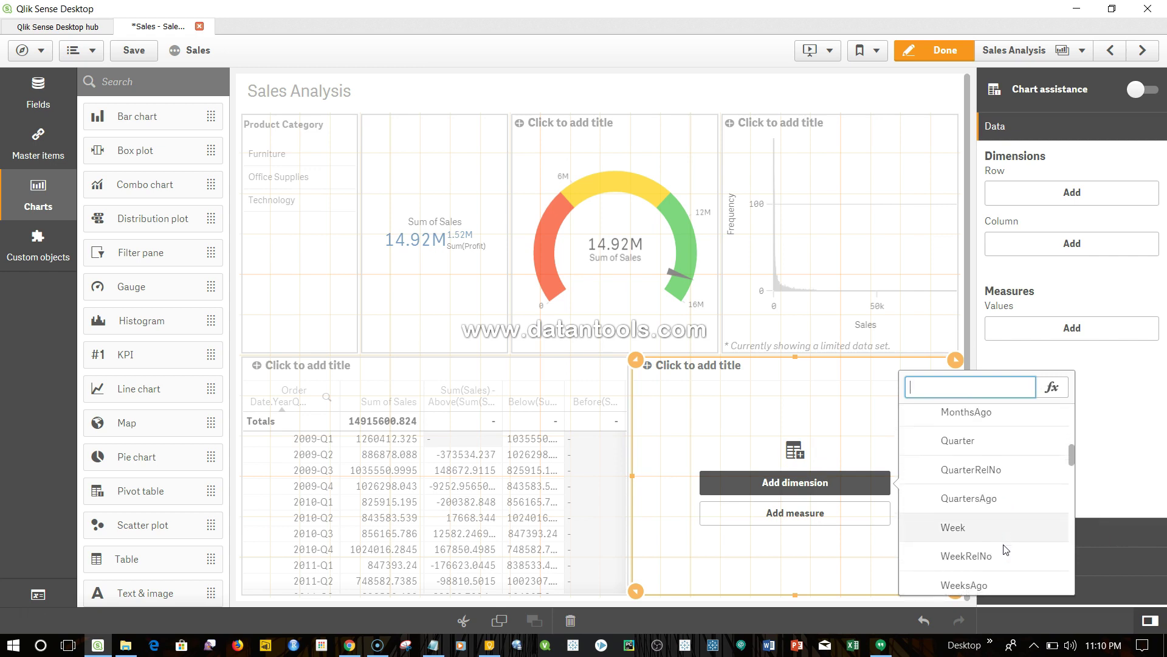
click(993, 504)
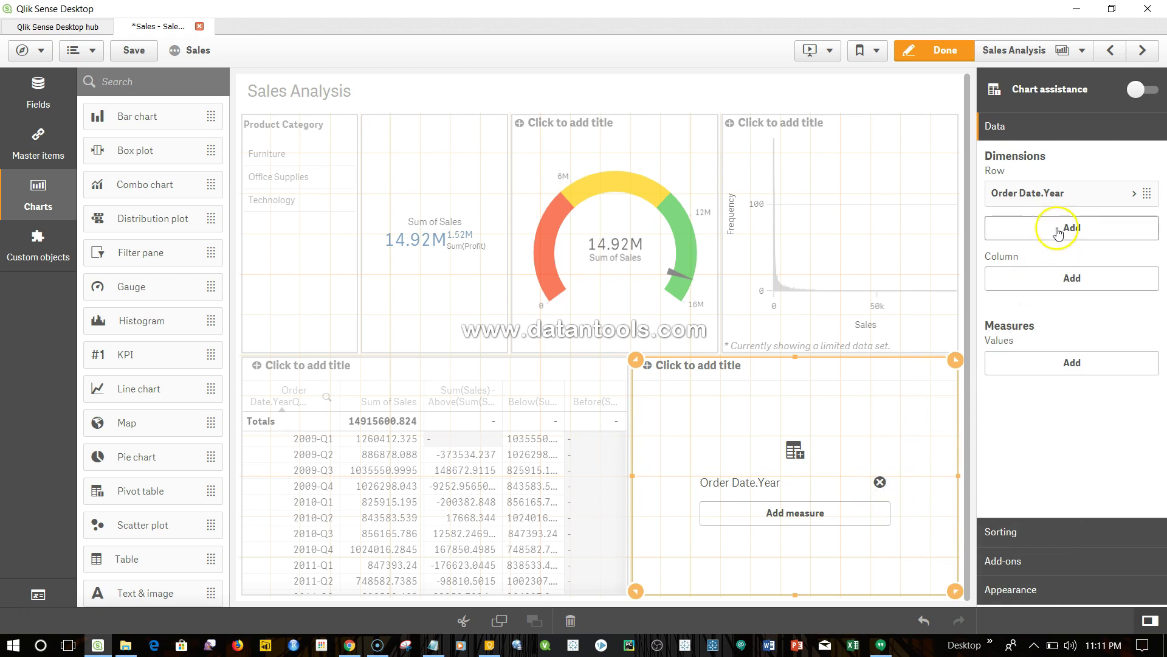
click(1065, 231)
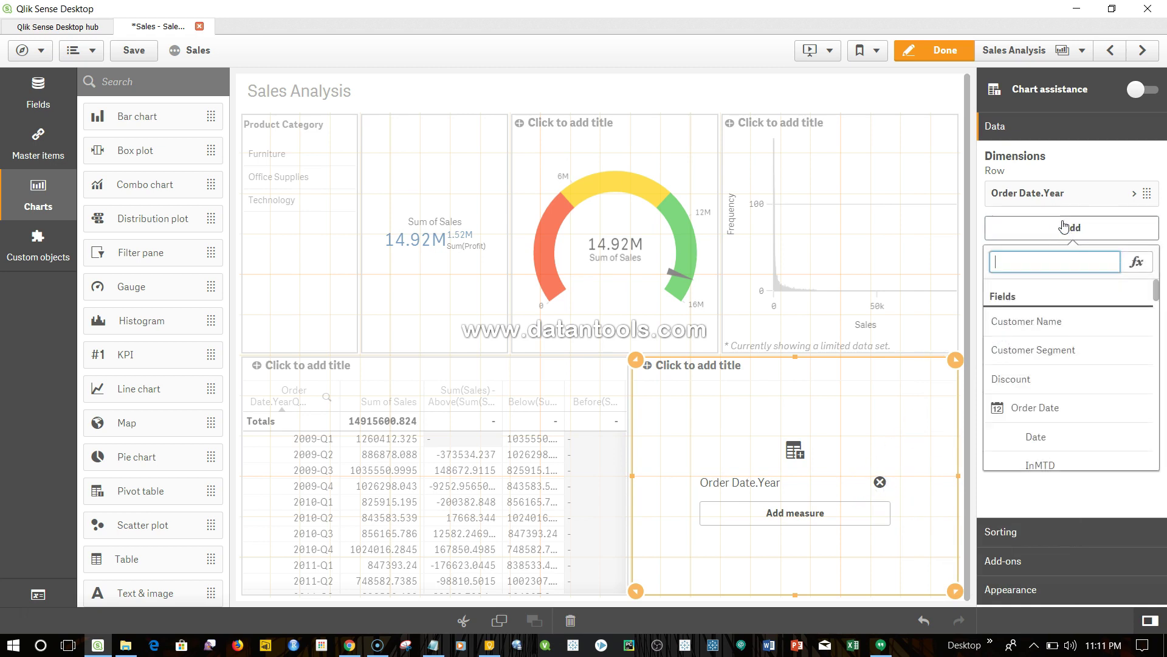
text(Qtr)
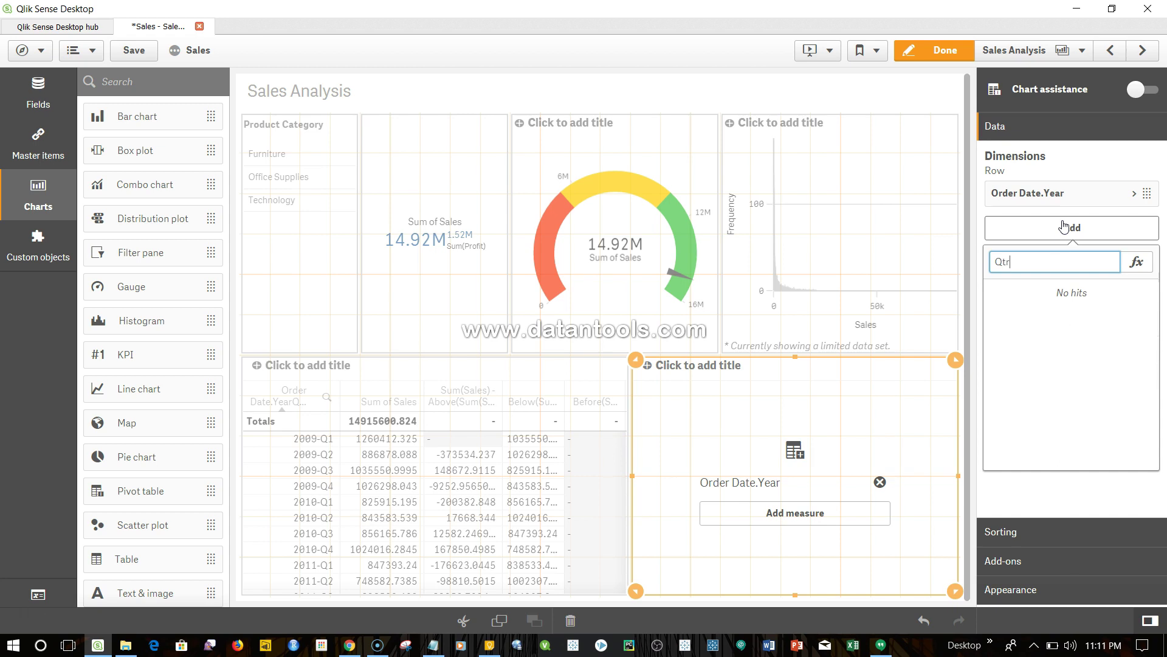
key(BackSpace)
key(BackSpace)
text(uar)
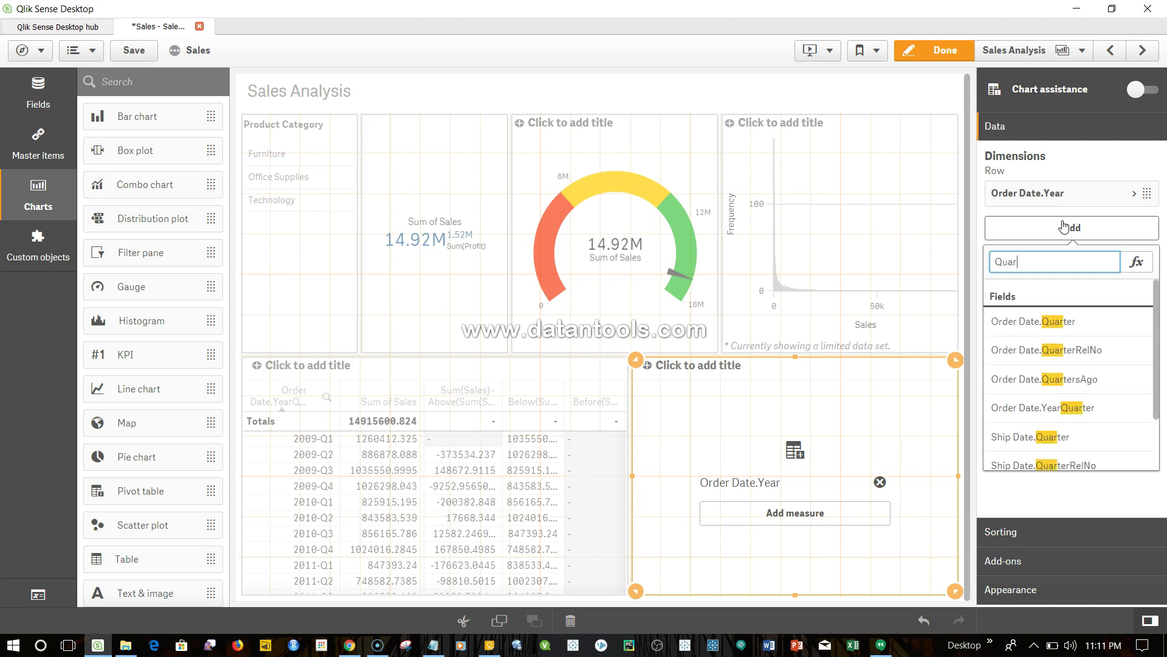
click(1055, 320)
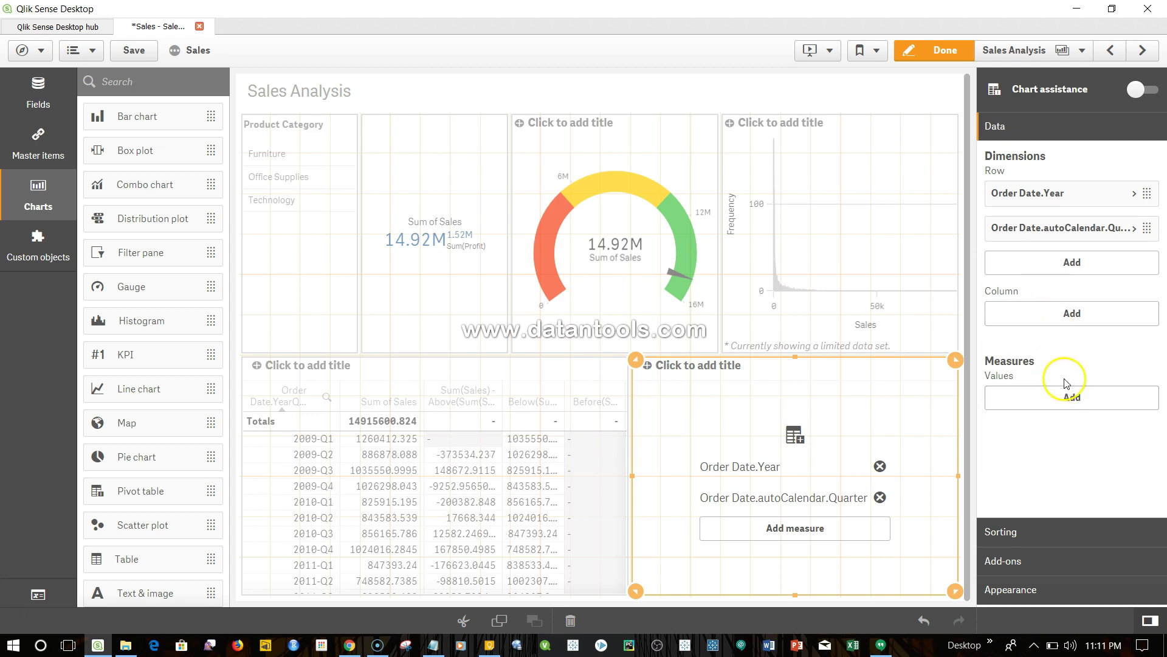
Add Sum of Sales as the pivot table's measure
click(1064, 398)
text(Sal)
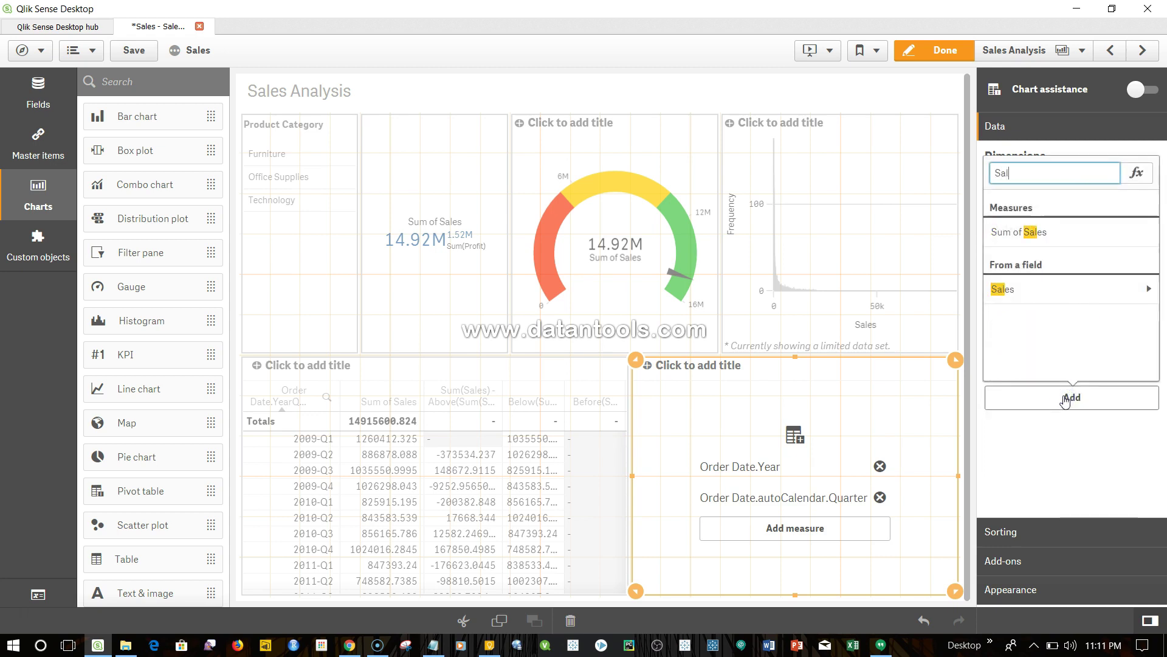
key(BackSpace)
click(1019, 232)
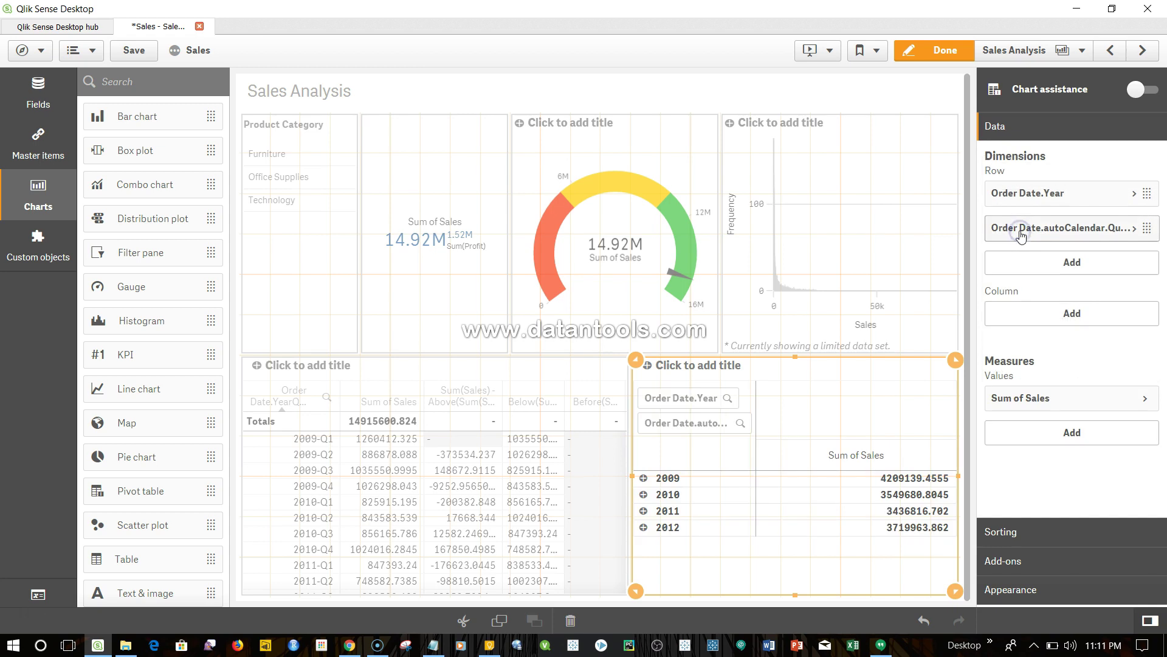
Move the Order Date Quarter dimension from the Rows section to Columns
click(644, 478)
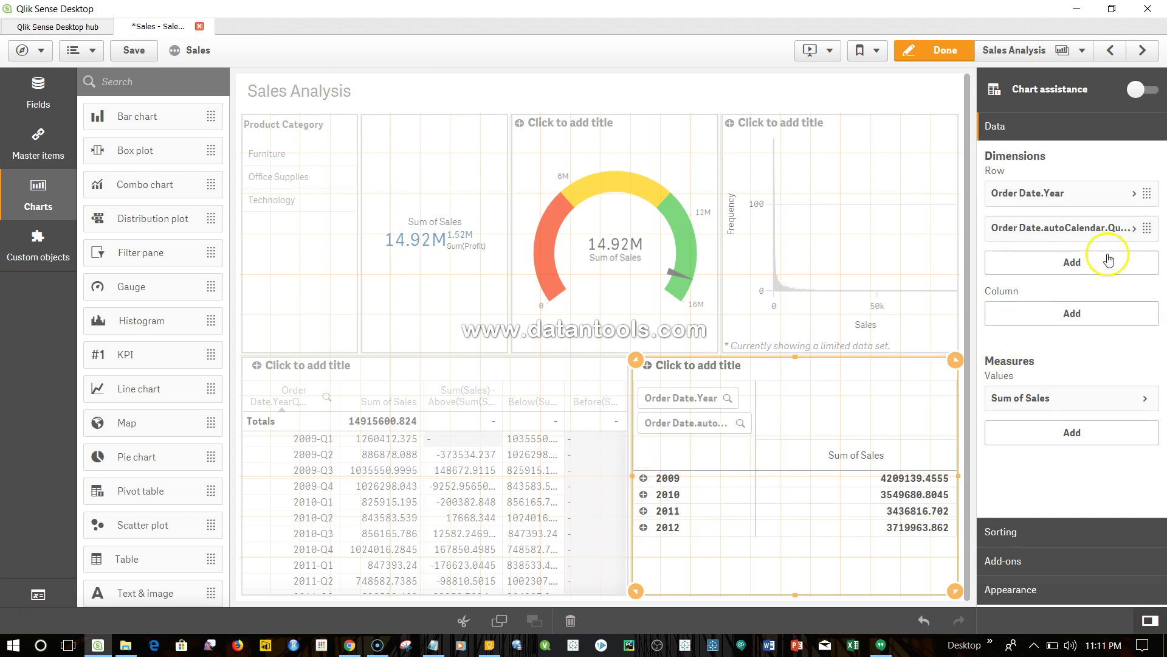
click(1134, 229)
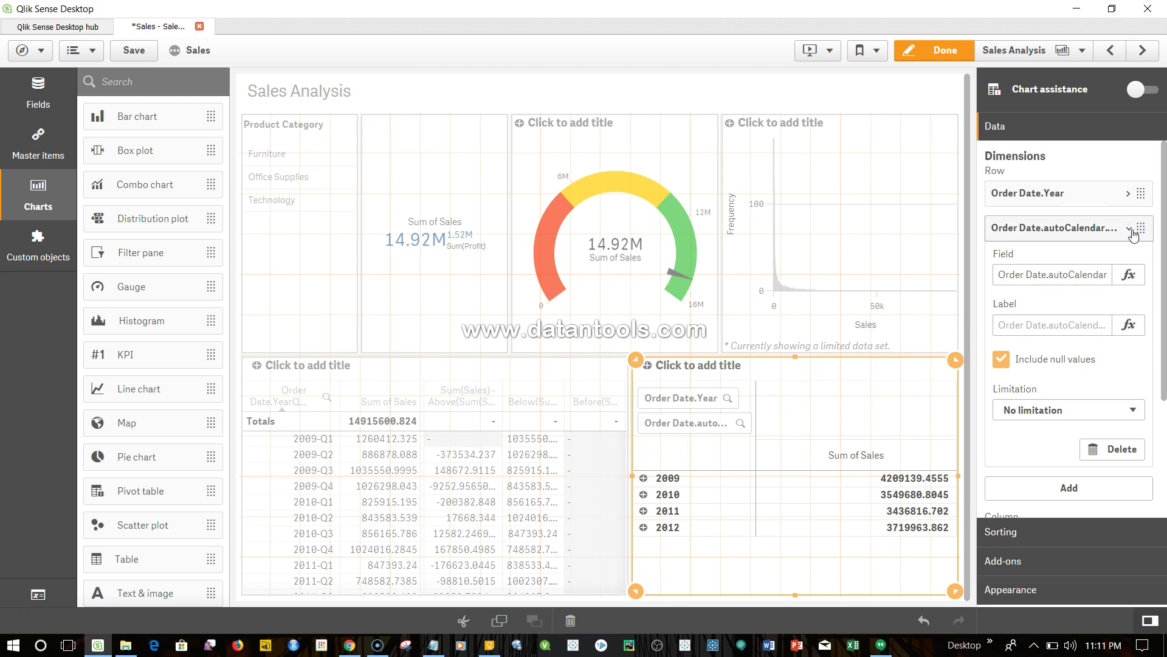
click(1134, 232)
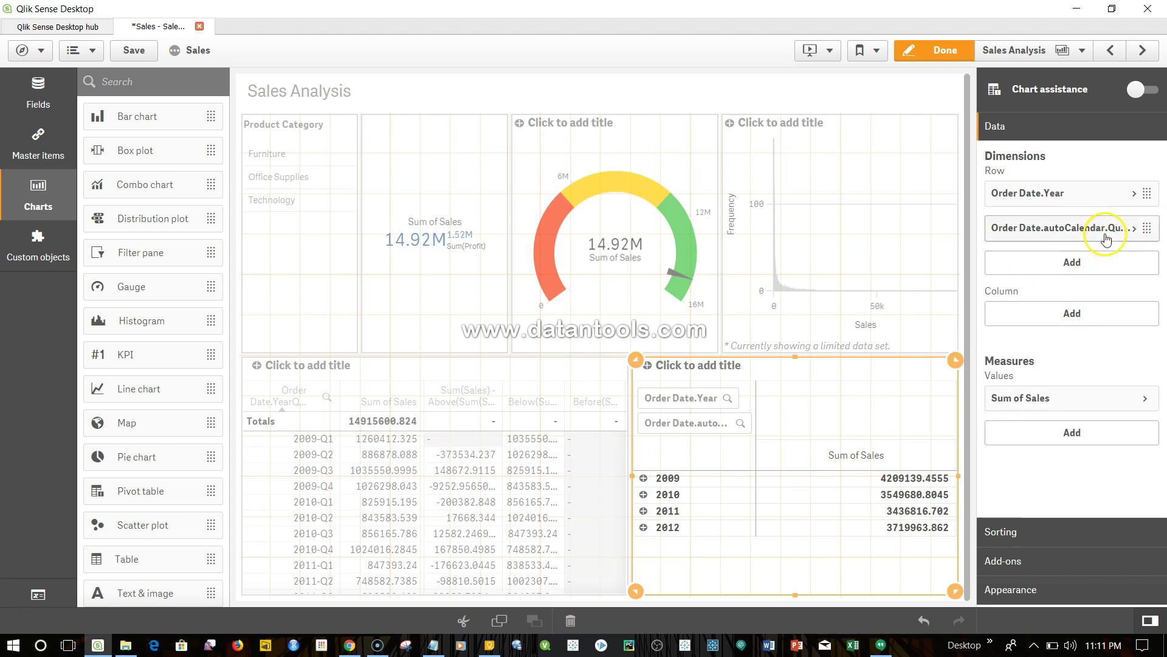
drag(1105, 239, 1101, 304)
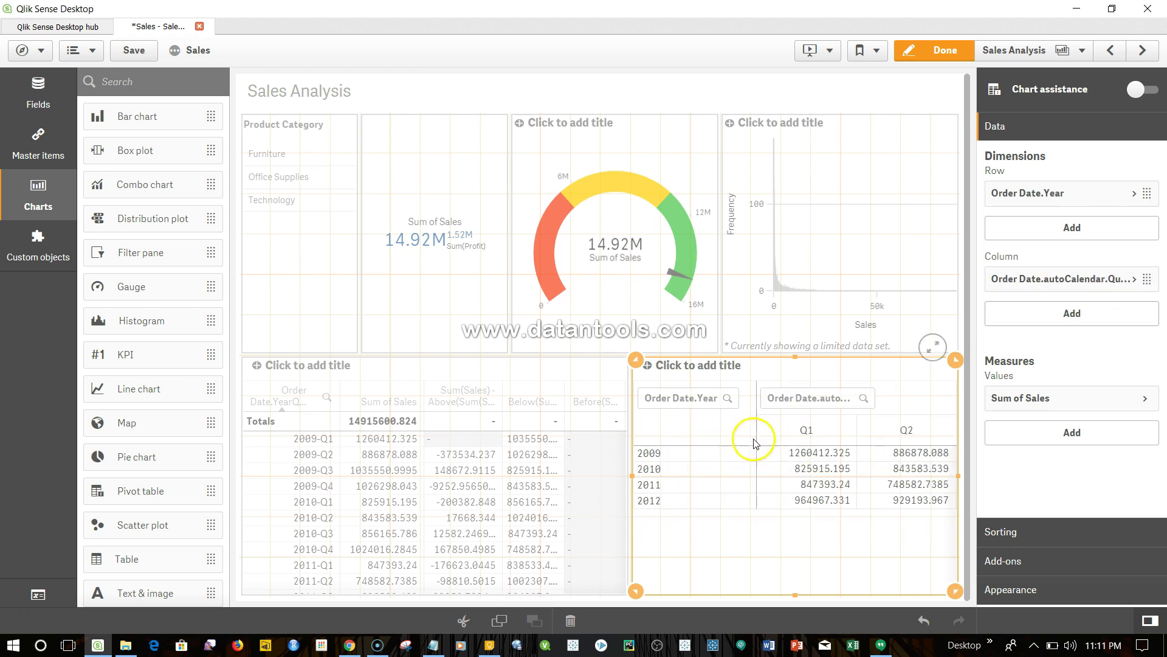
Exit edit mode with Done to see Sum of Sales for 2009–2012 across Q1–Q4
click(944, 51)
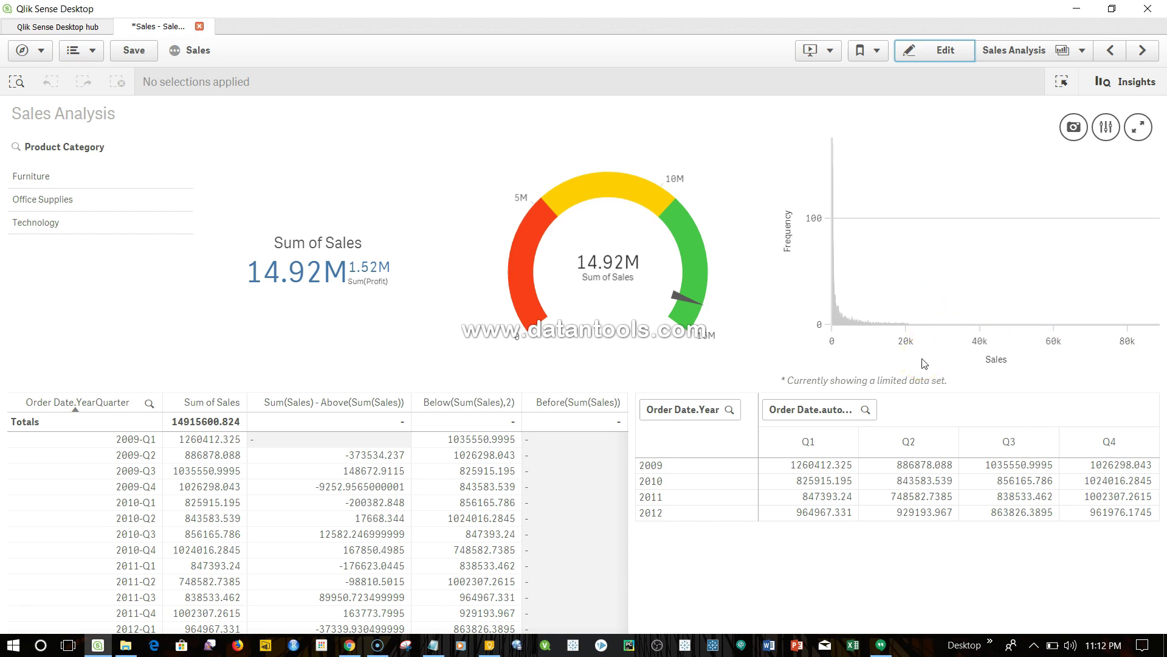
Re-enter edit mode and add a Before(Sum(Sales)) expression measure beside Sum of Sales
click(921, 50)
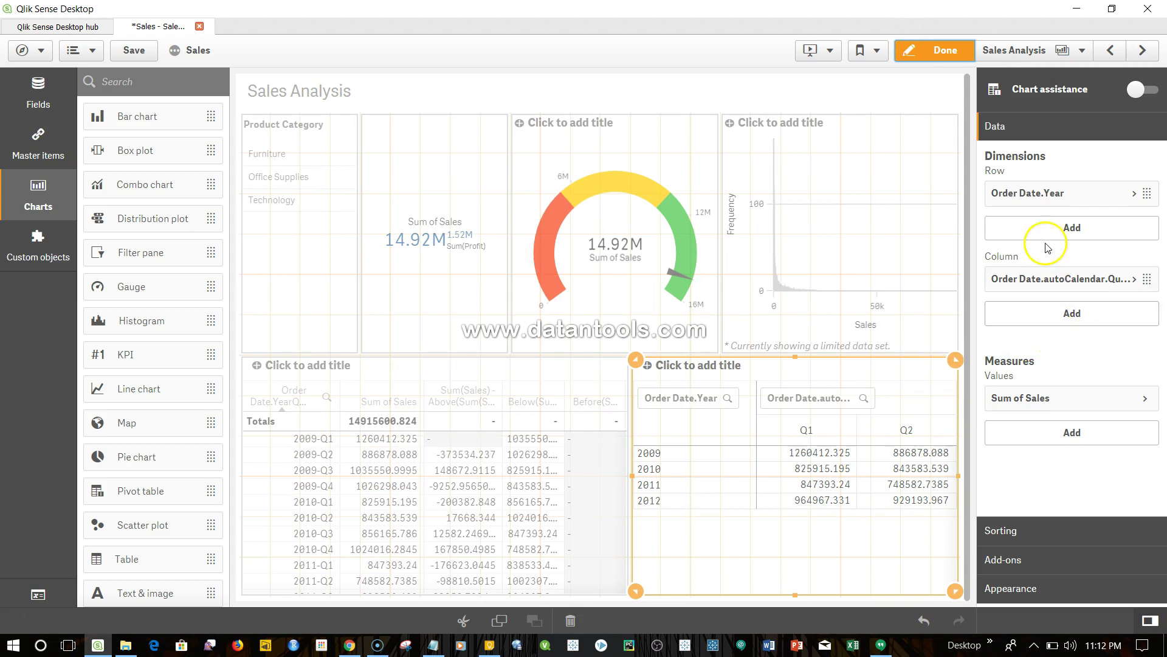
click(1059, 433)
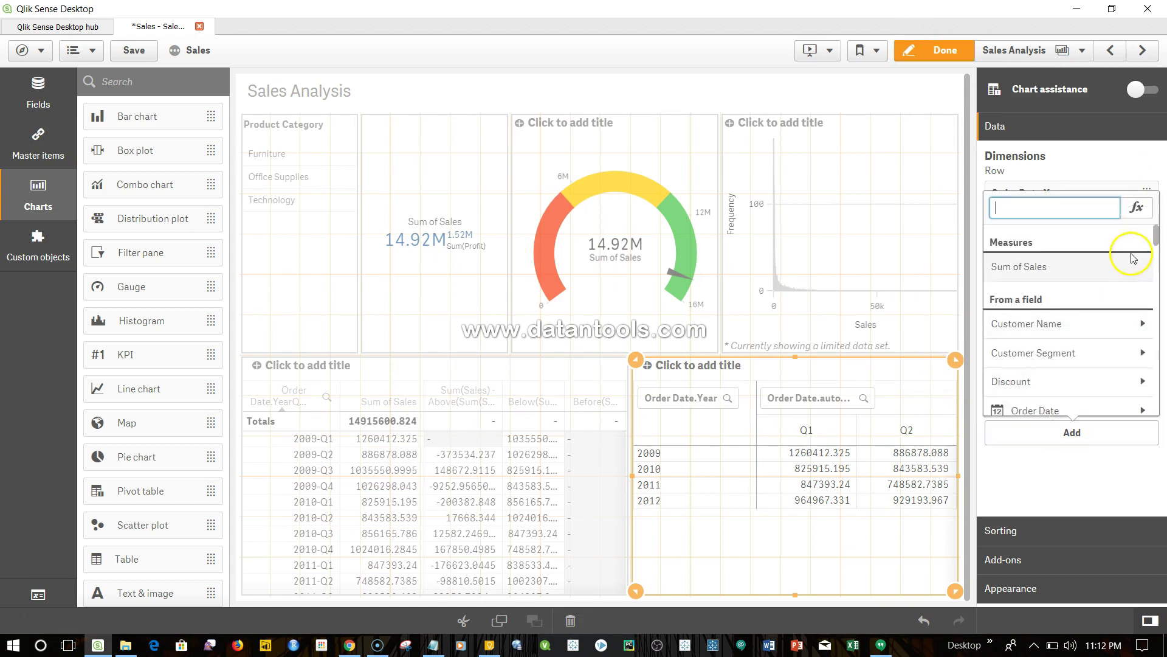
click(1135, 208)
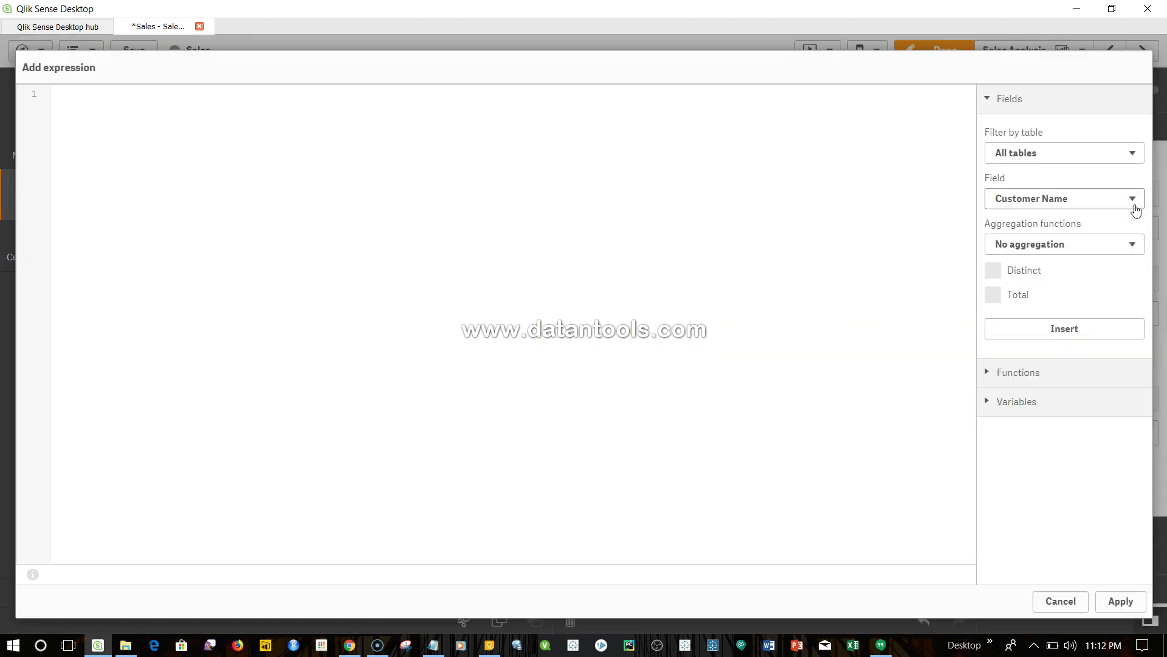
click(629, 169)
text(Bef)
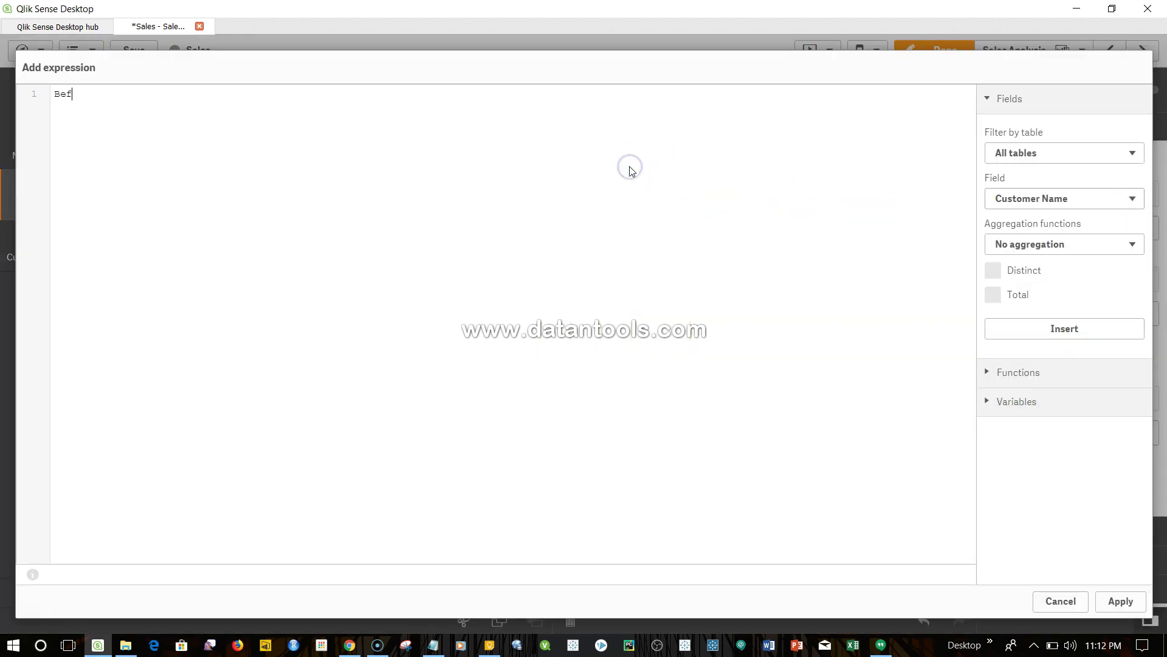
text(ore(Sum(sa)
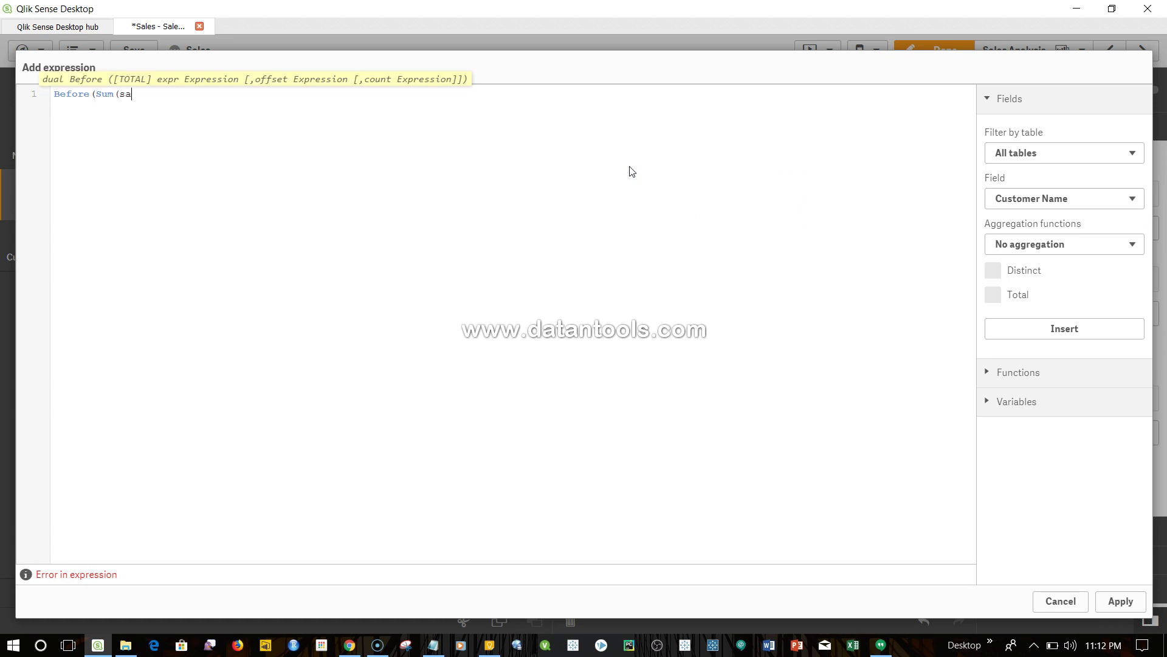
key(BackSpace)
key(BackSpace)
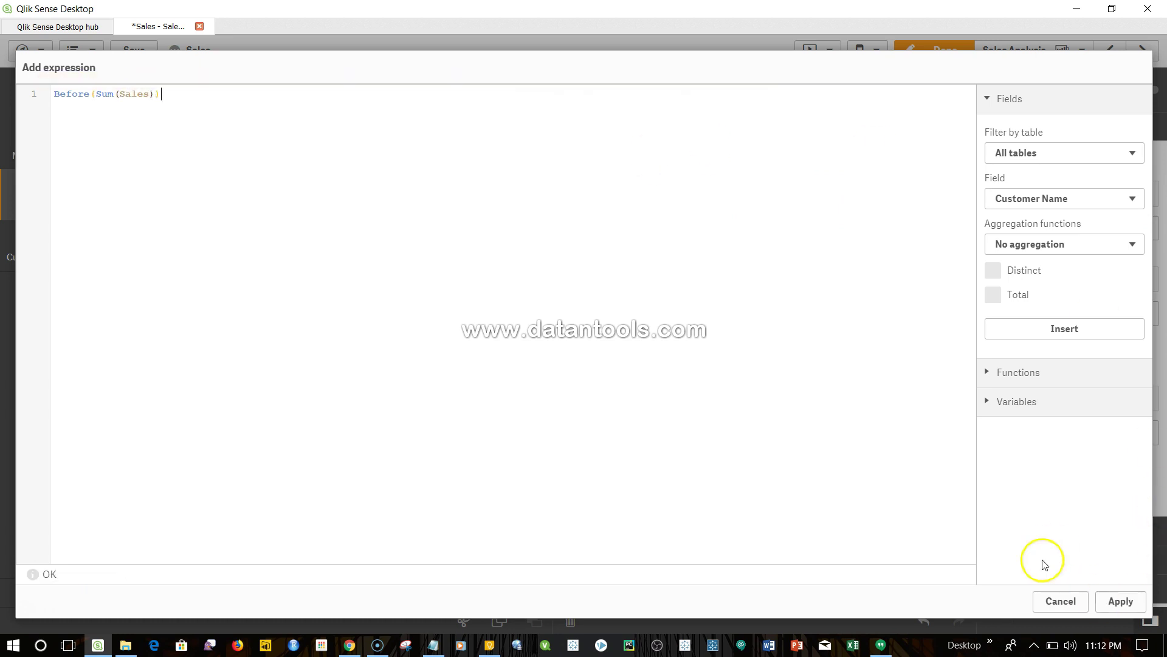
click(1119, 601)
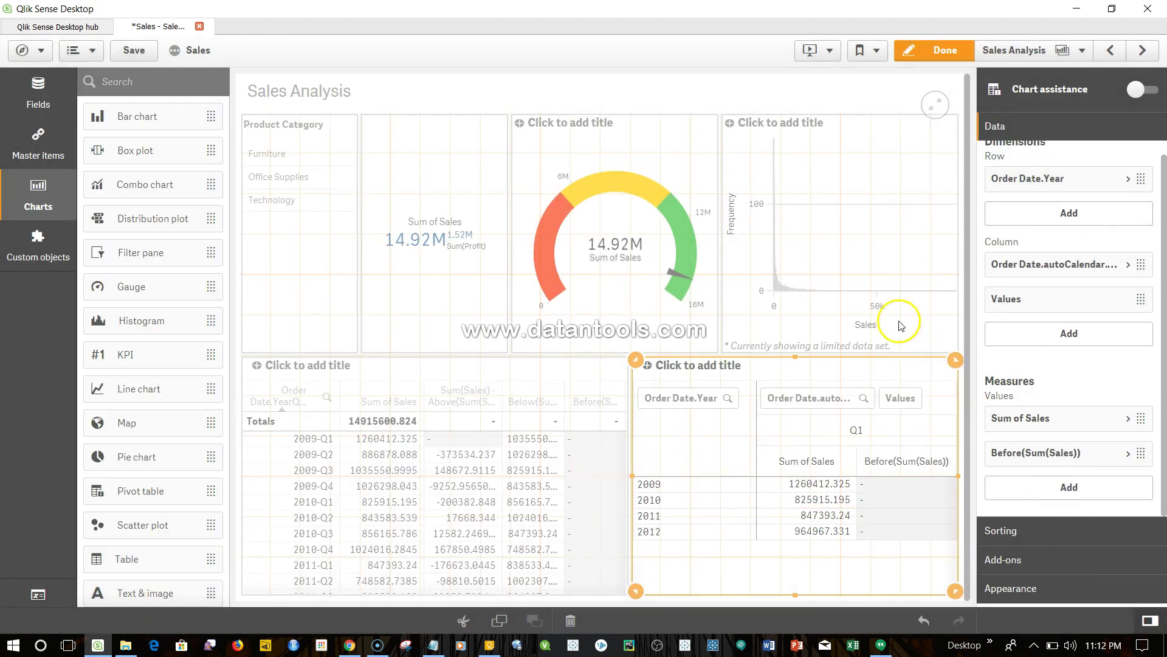
Exit edit mode and scroll the pivot table over to Q3/Q4 and back to Q1/Q2
click(933, 51)
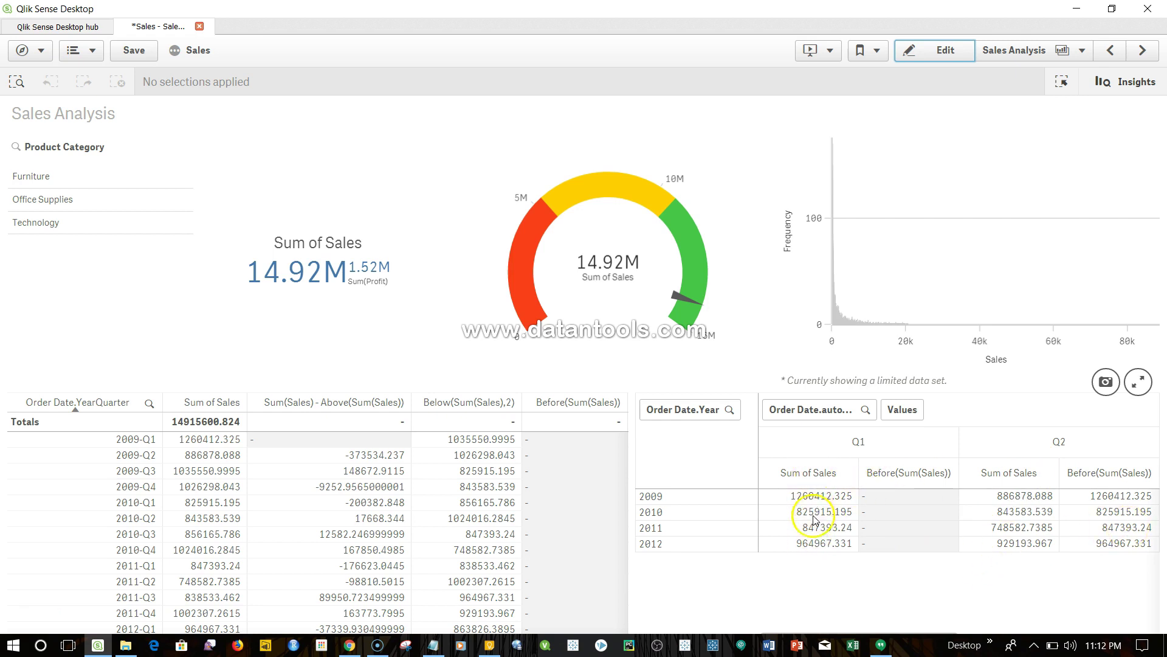
scroll(1058, 551, right, 3)
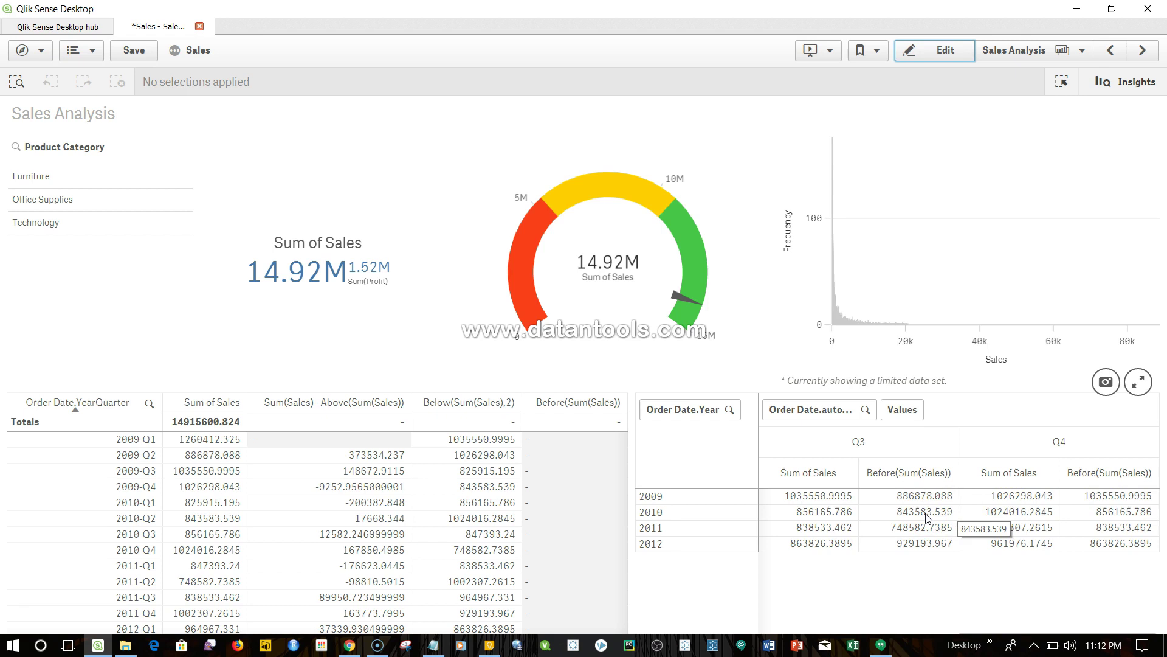
scroll(926, 518, left, 3)
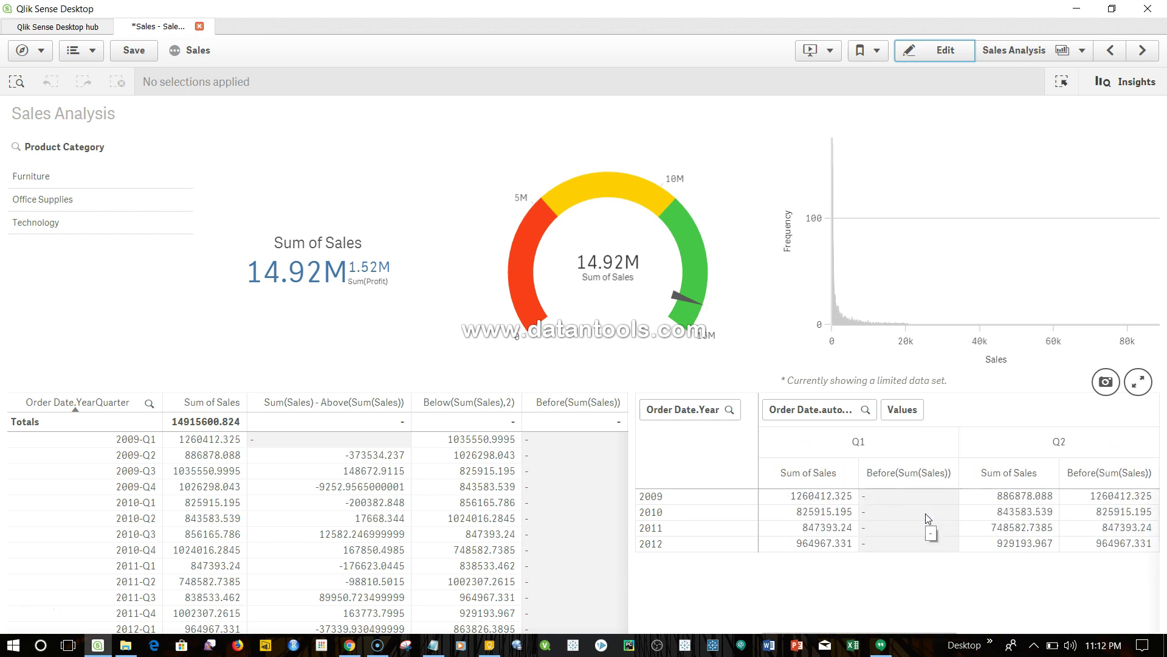